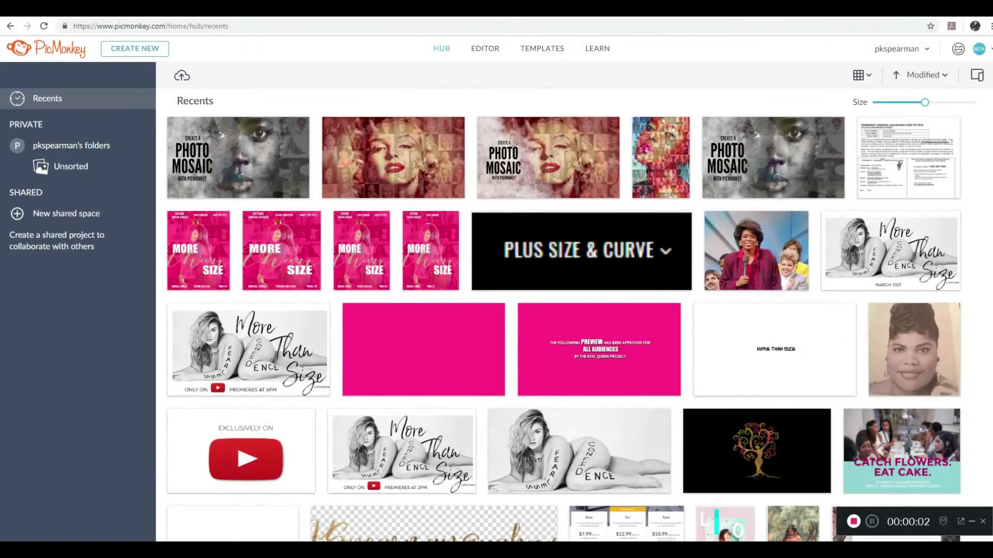
Create a blank 5 x 7 in canvas named PHOTO MOSAIC SAMPLE in the Unsorted private folder
left_click(136, 50)
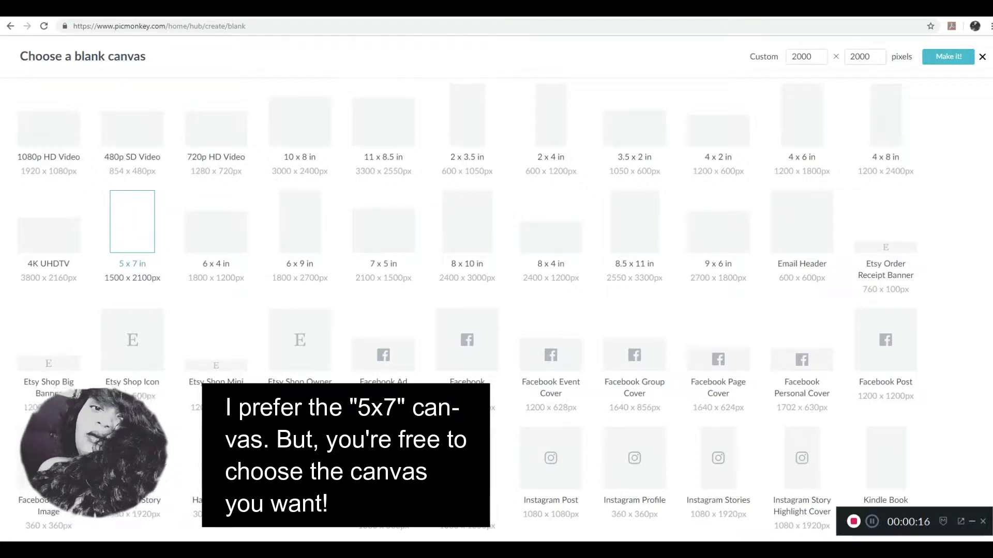
left_click(132, 221)
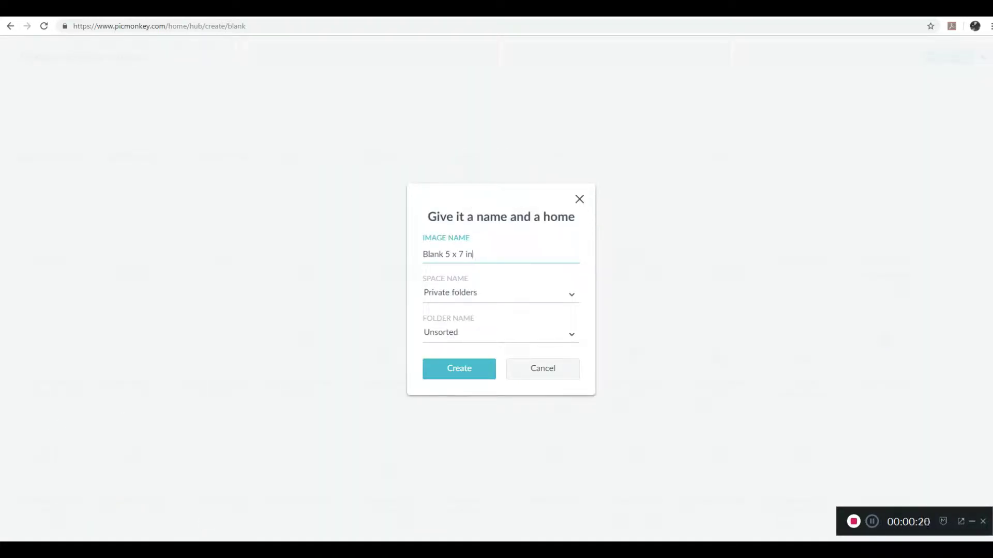
key("ctrl+a")
type("PHOTO MOSAIC SAMPLE")
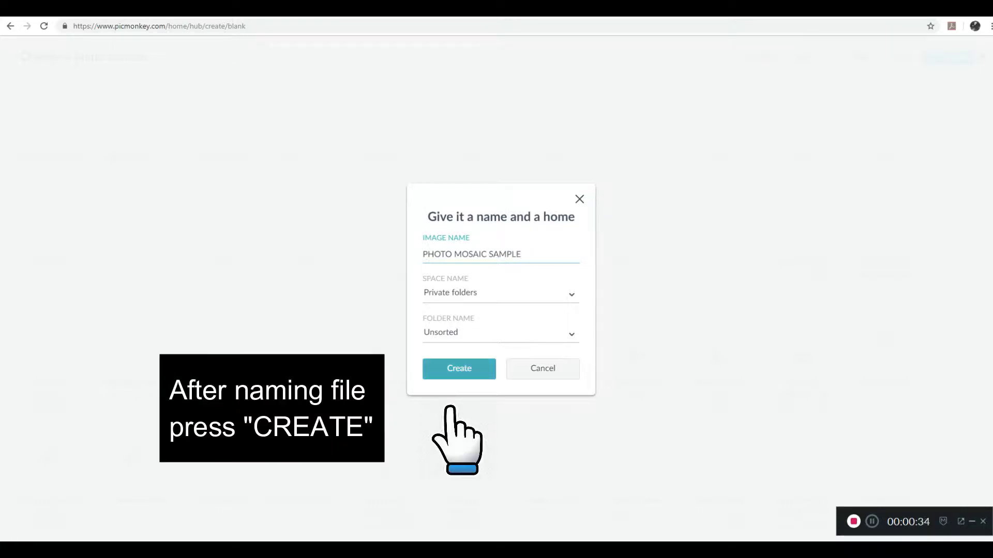
key("Return")
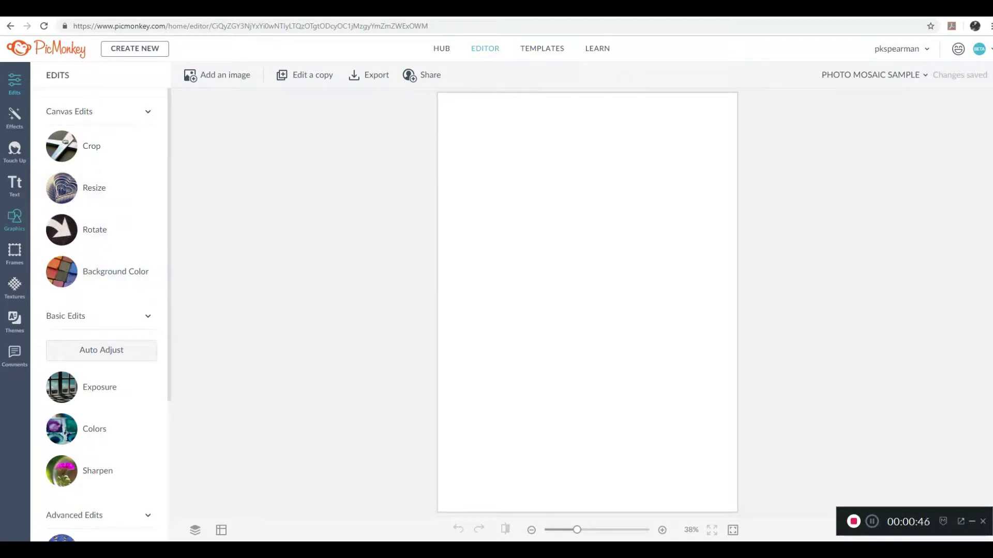
Add picture 1 from the models folder as a graphic and shrink it to a small tile in the canvas's upper-left corner
left_click(14, 218)
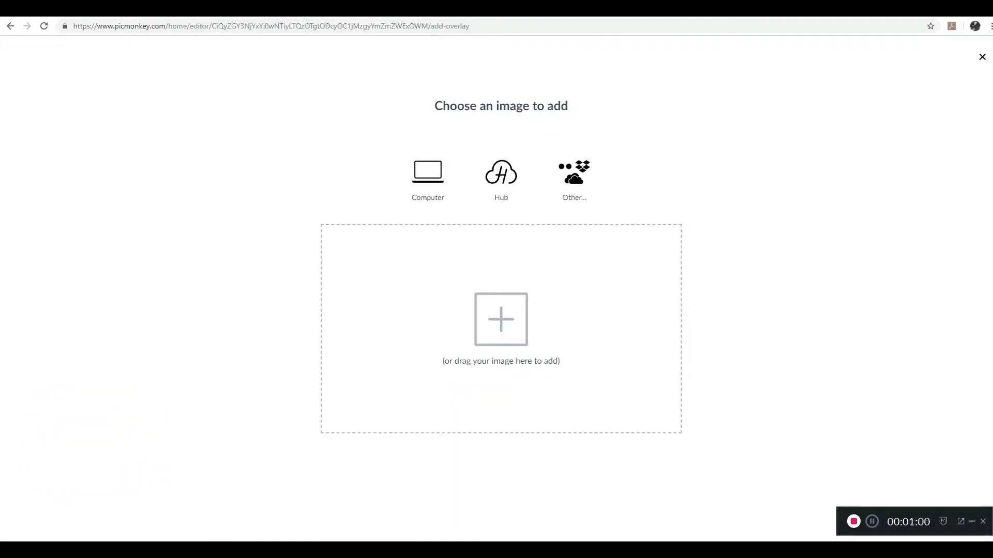
left_click(421, 197)
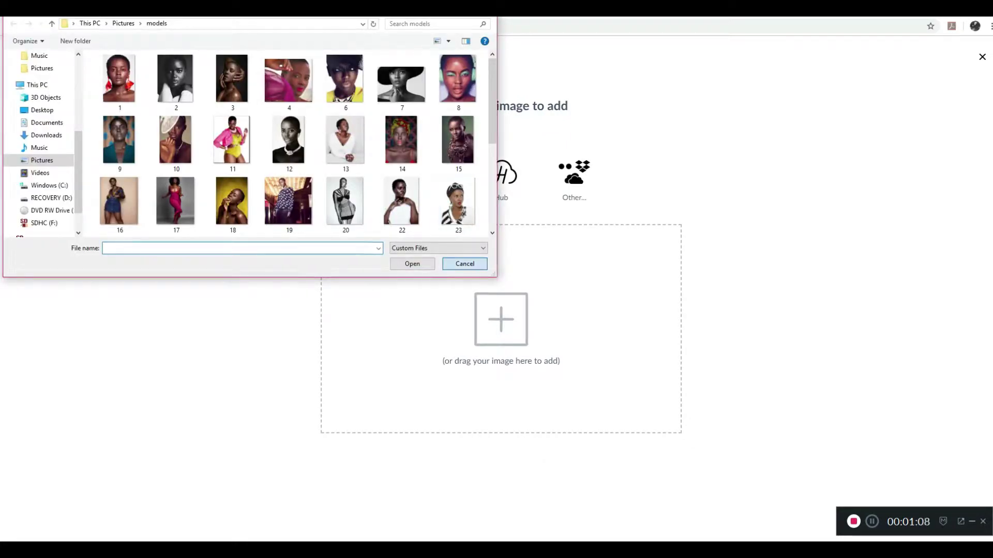
key("Escape")
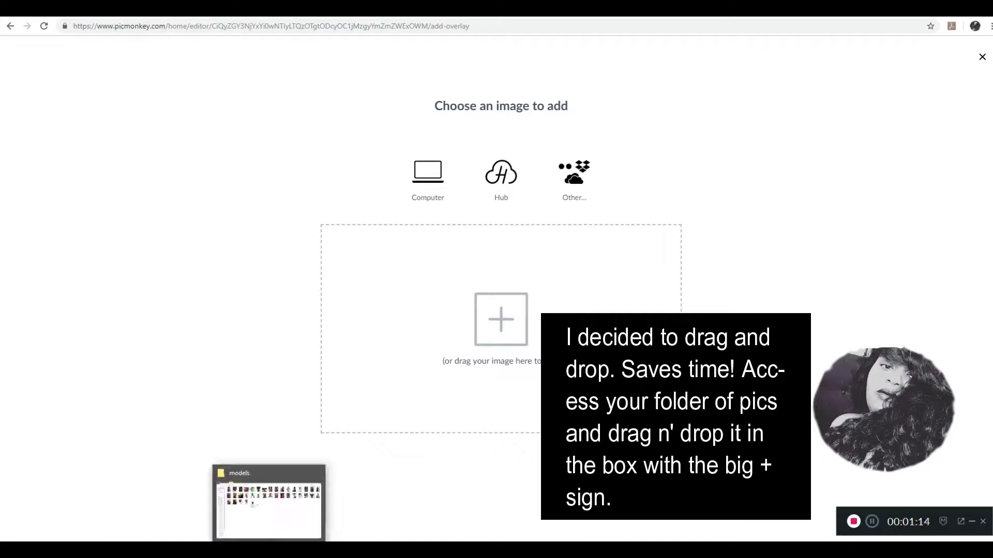
left_click(269, 496)
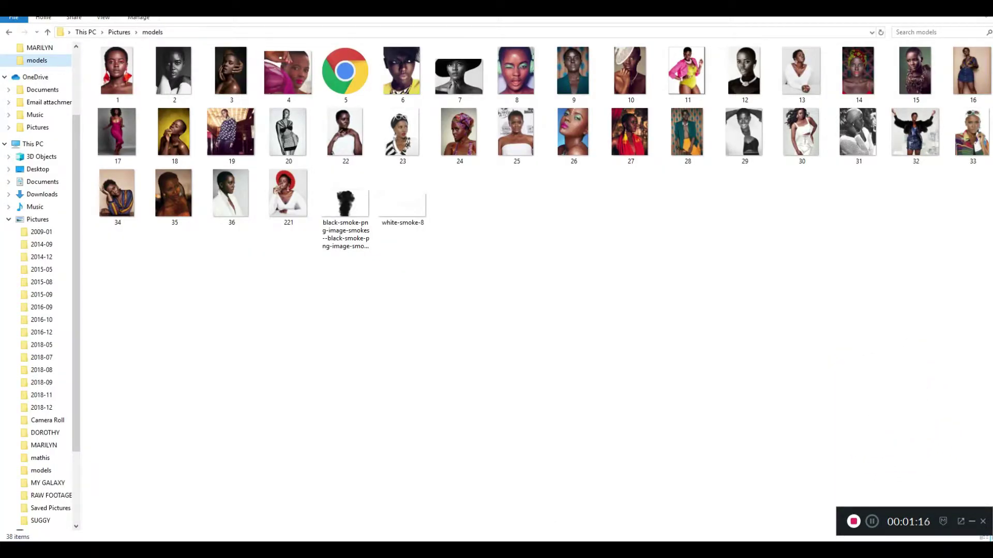
left_click_drag(116, 73, 524, 363)
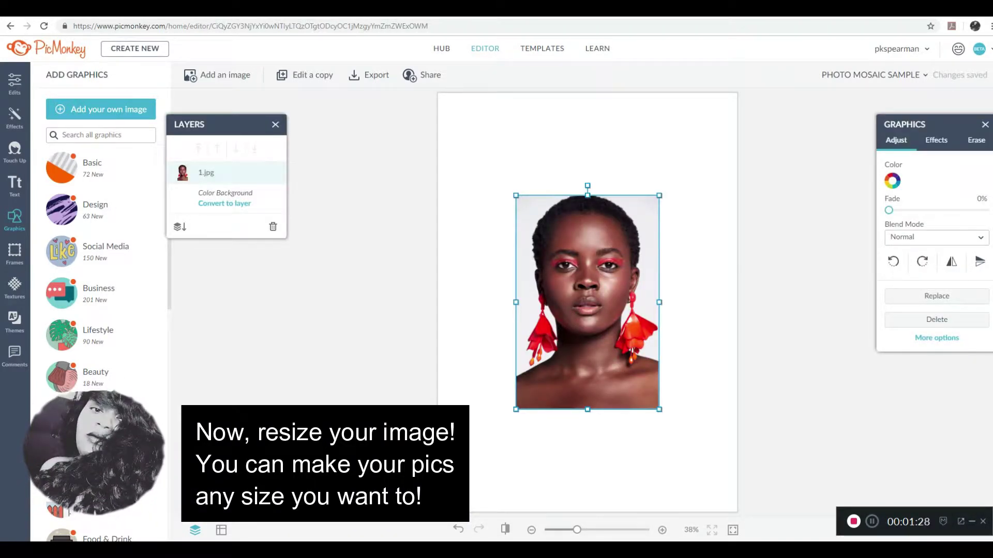
left_click_drag(588, 410, 588, 257)
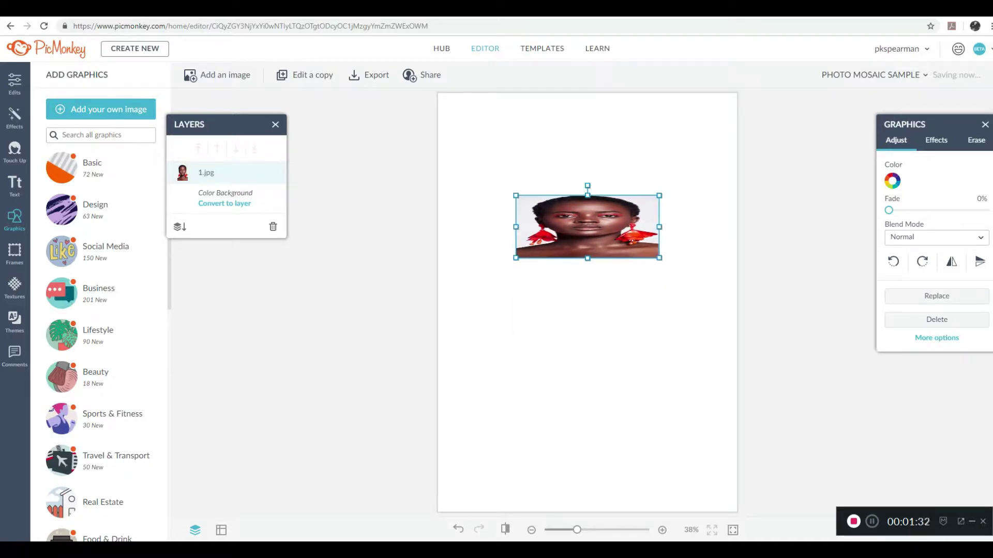
left_click_drag(659, 226, 552, 227)
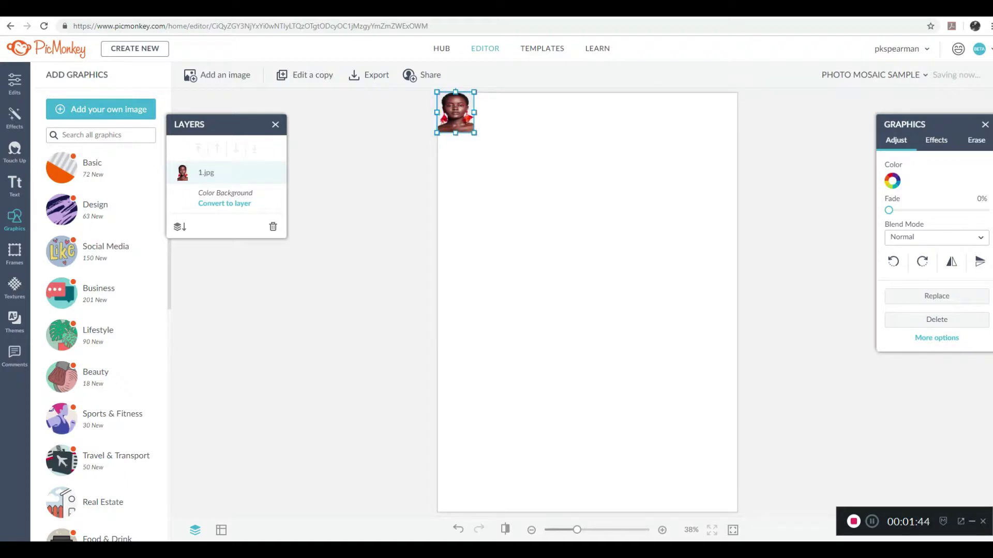
Add picture 2 from the models folder and fit it as an equal-sized tile directly right of the first tile
key("alt+Tab")
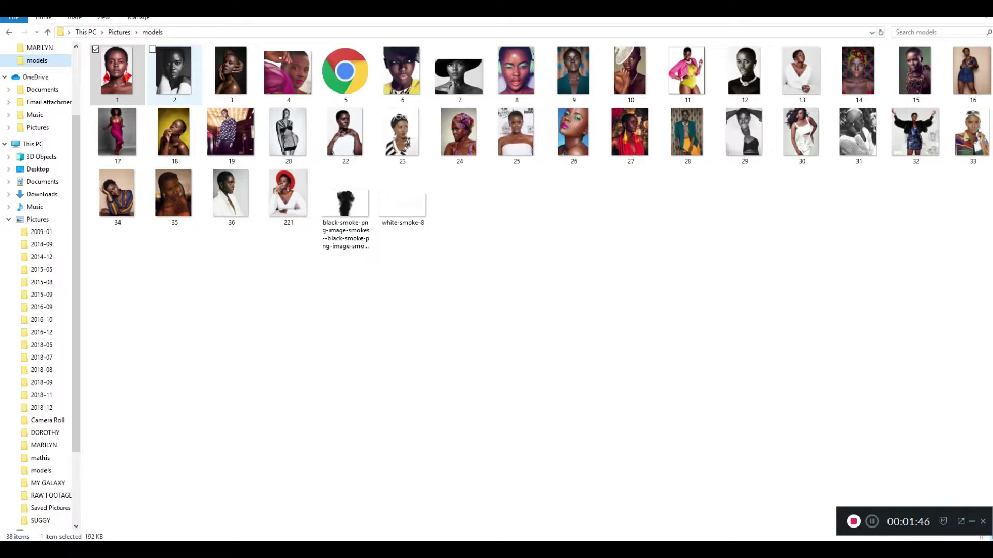
left_click_drag(117, 72, 583, 374)
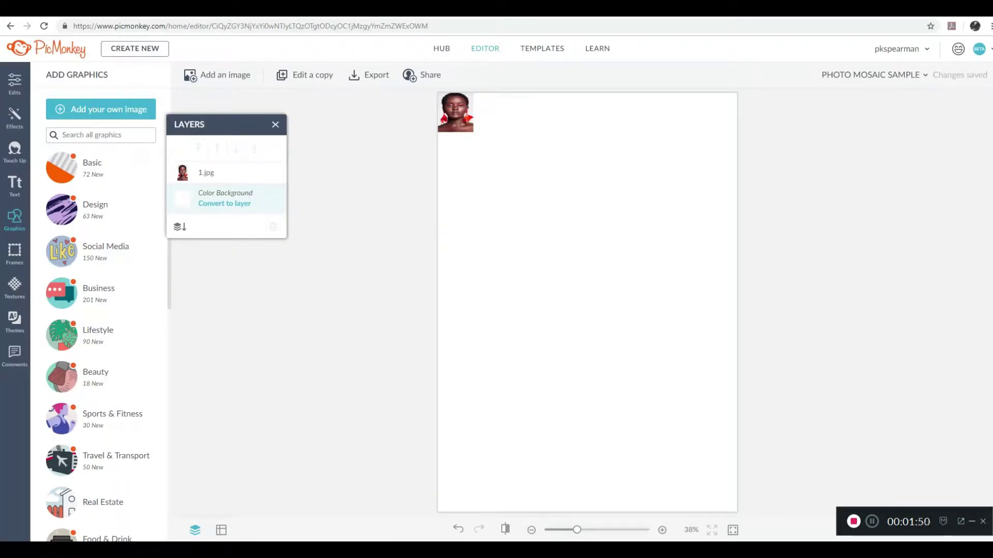
key("alt+Tab")
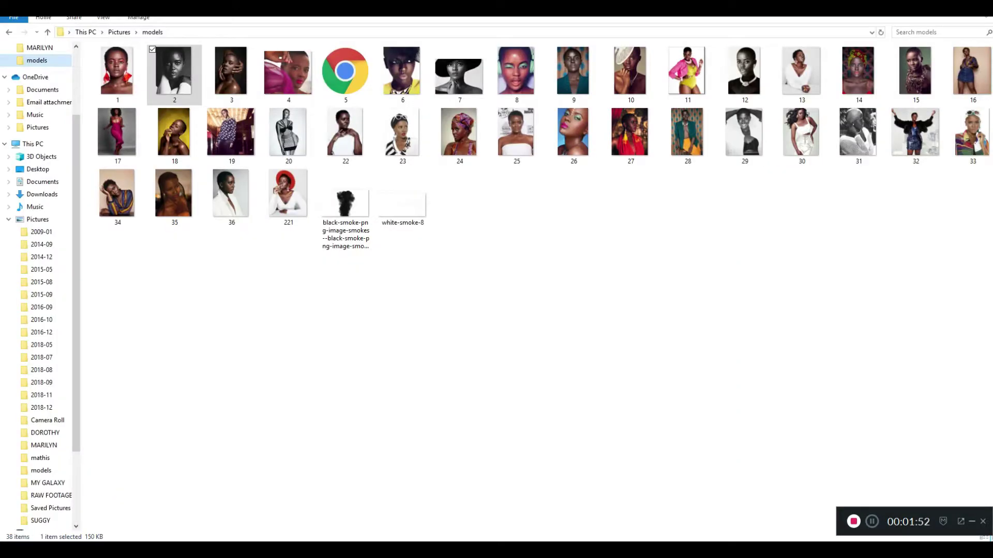
left_click_drag(175, 73, 658, 317)
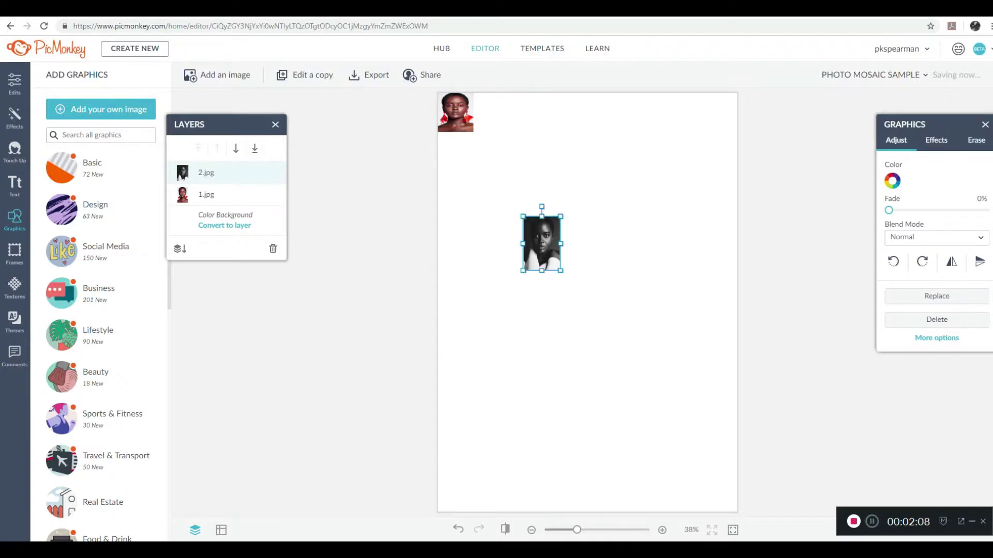
left_click_drag(542, 243, 492, 132)
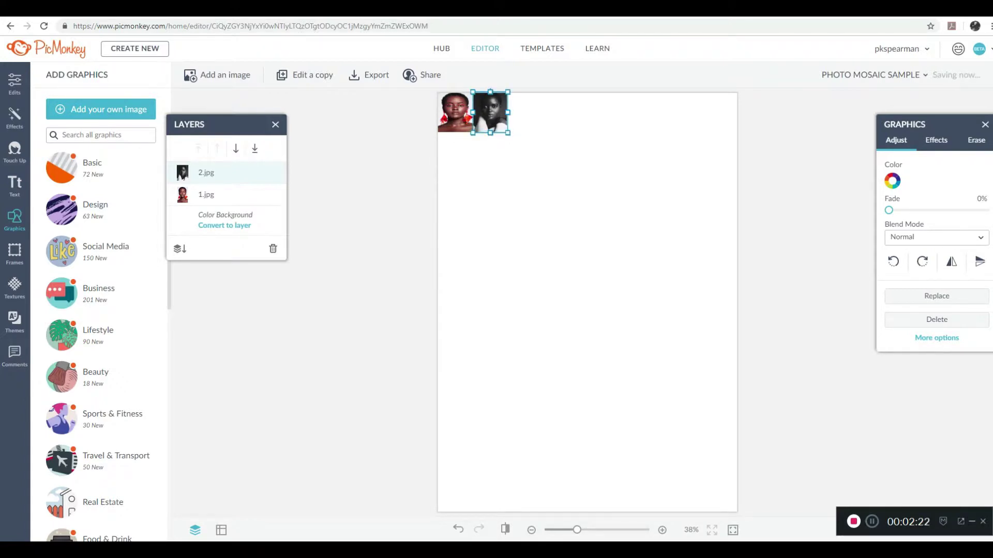
Add picture 3 from the models folder and resize it to a matching tile beside the second one in the top row
key("alt+Tab")
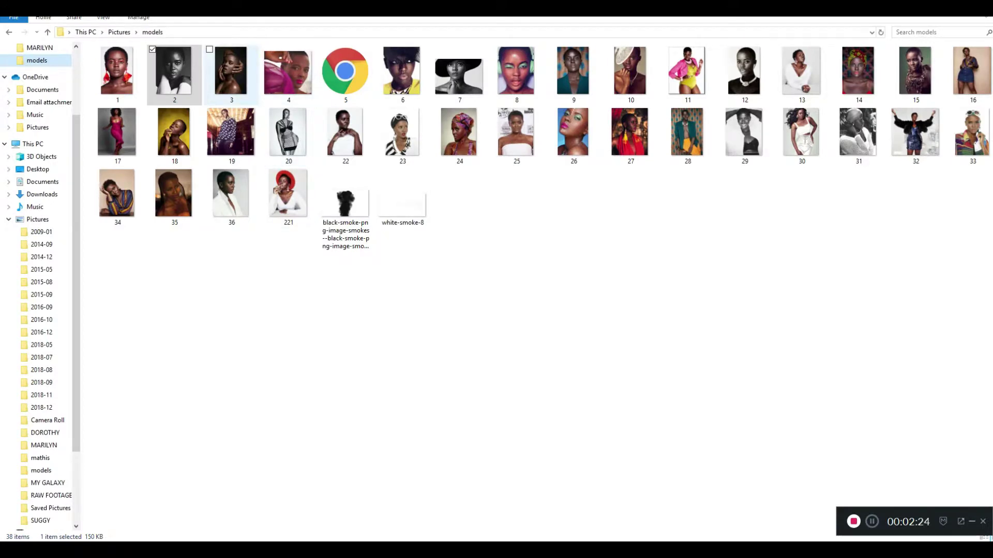
left_click(231, 72)
left_click_drag(231, 72, 631, 365)
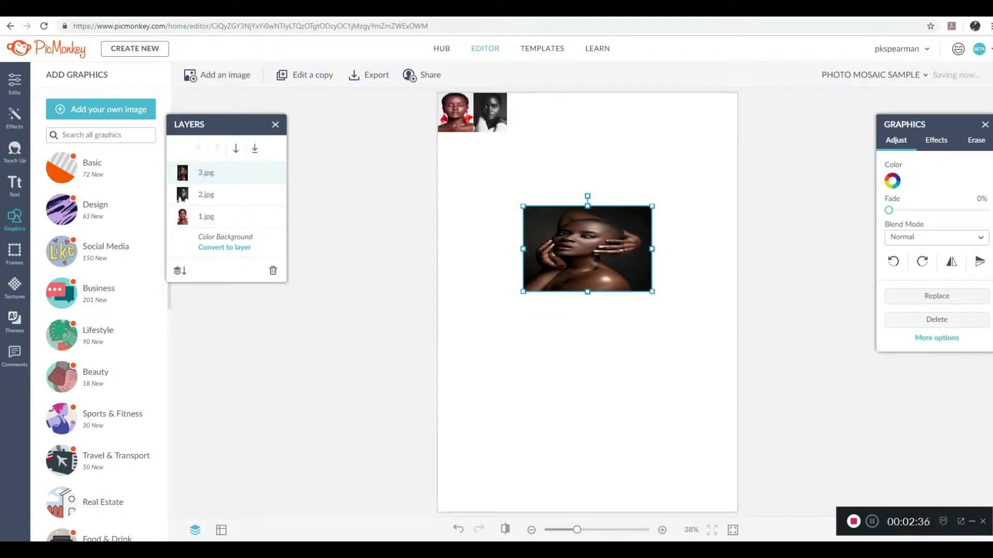
left_click_drag(652, 250, 525, 132)
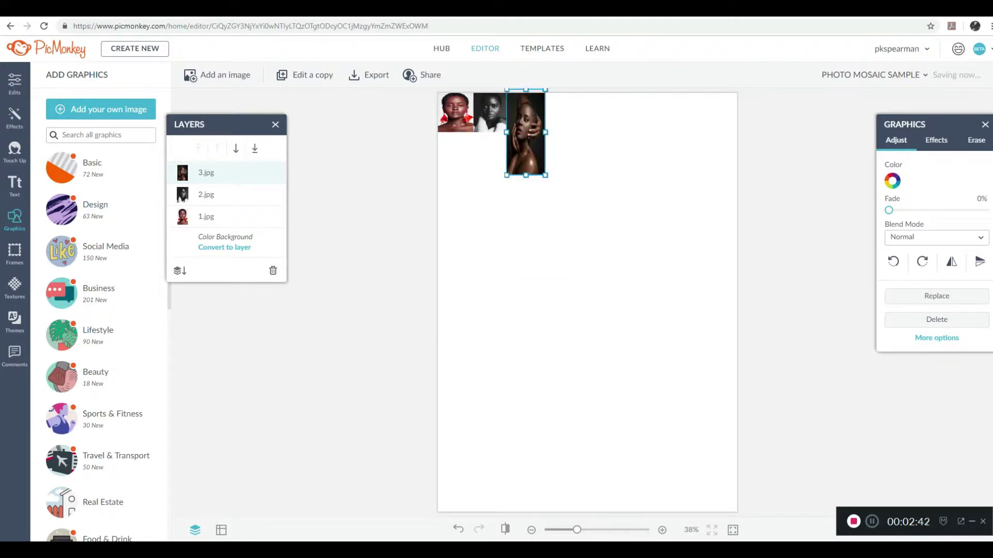
left_click_drag(525, 175, 525, 135)
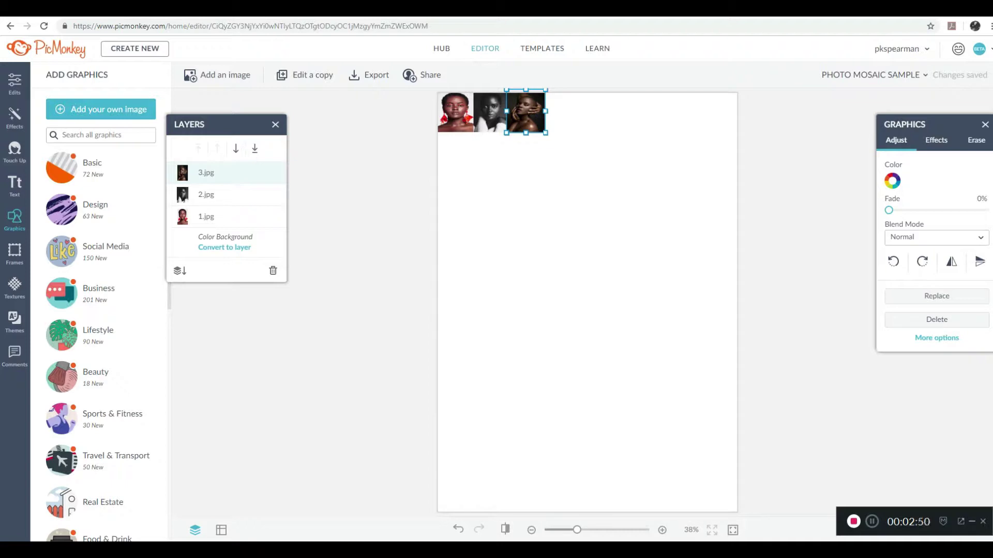
key("ctrl+z")
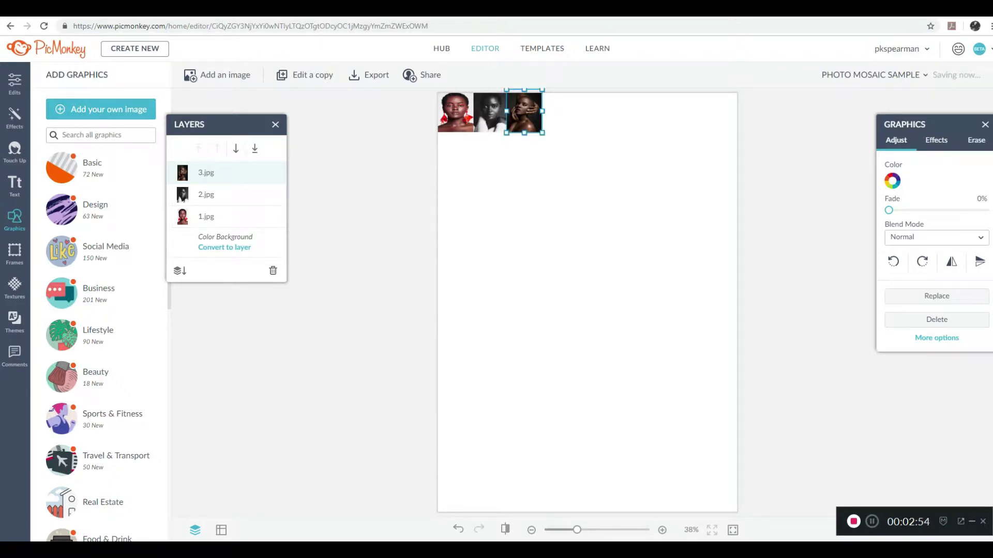
Add picture 4 from the models folder, shrink it to tile size and place it fourth in the top row
key("alt+Tab")
left_click_drag(288, 72, 430, 538)
left_click_drag(432, 538, 621, 316)
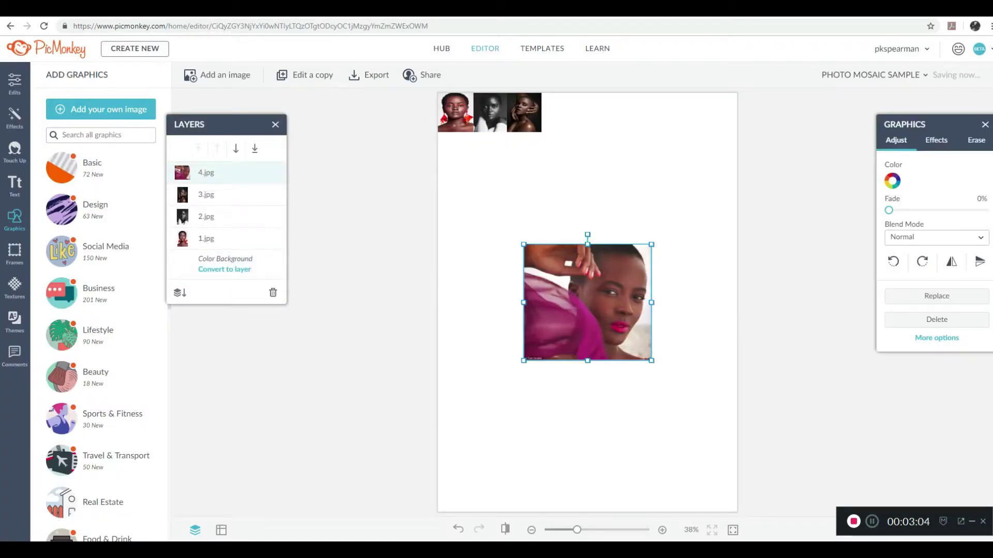
left_click_drag(587, 361, 588, 307)
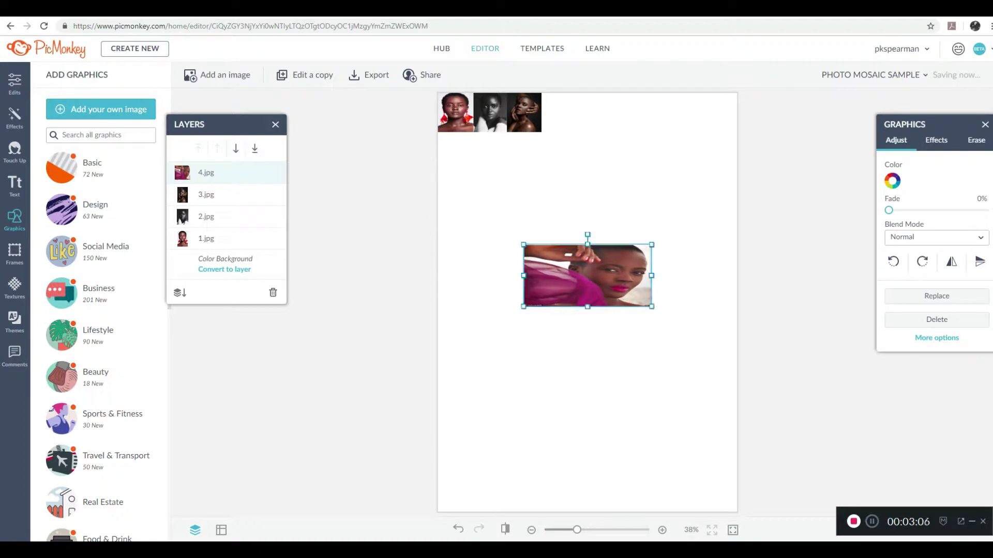
left_click_drag(652, 275, 572, 113)
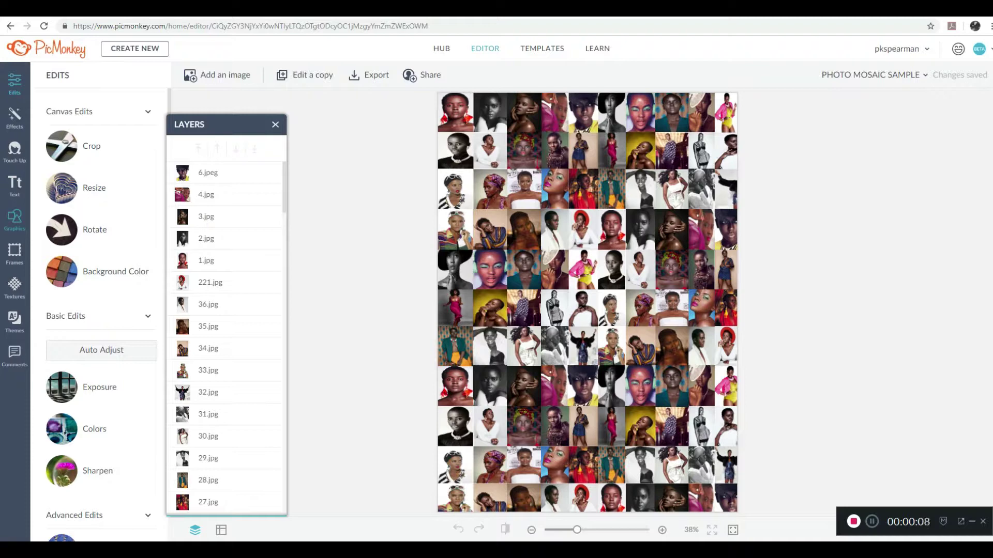
Add picture 26 from the models folder as a new graphic on top of the finished mosaic
left_click(14, 219)
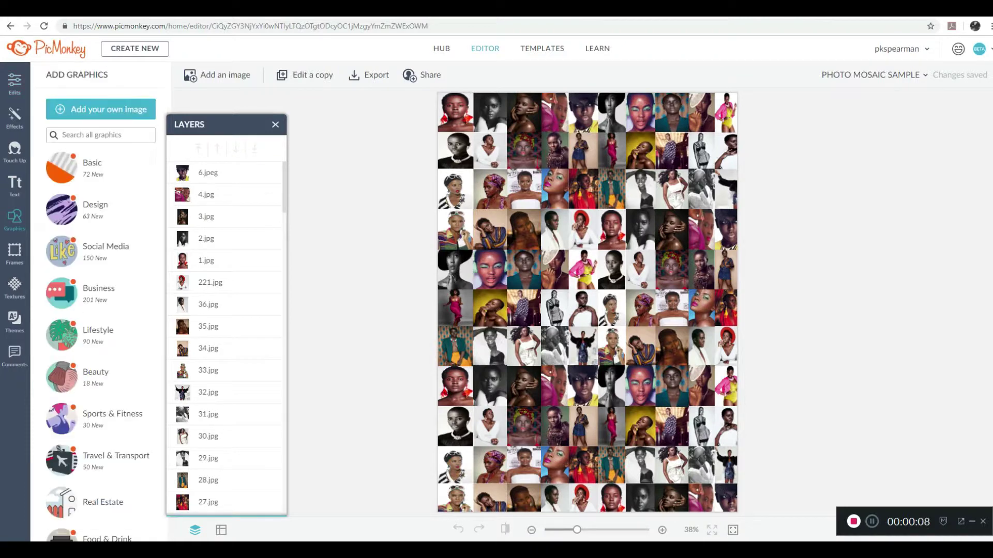
left_click(101, 110)
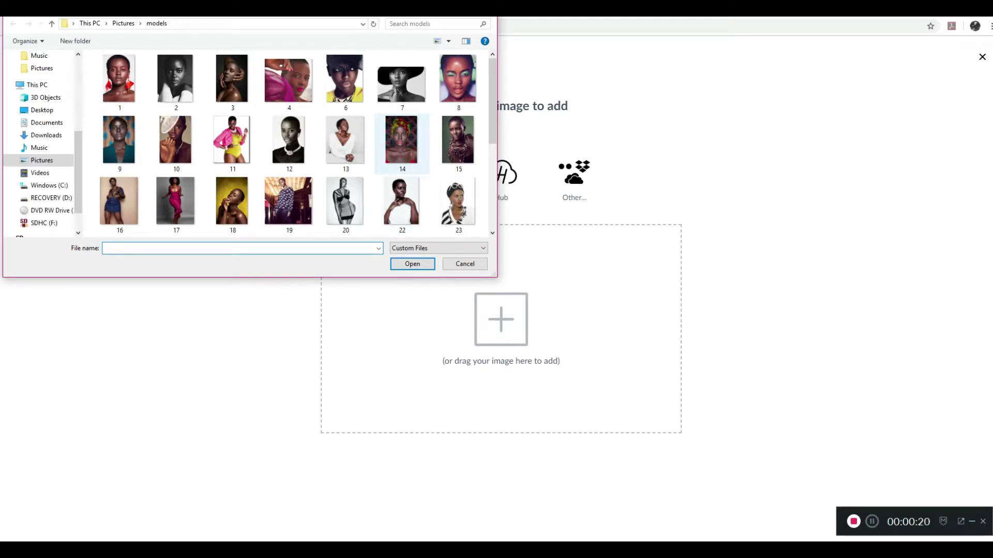
scroll(401, 142, "down", 3)
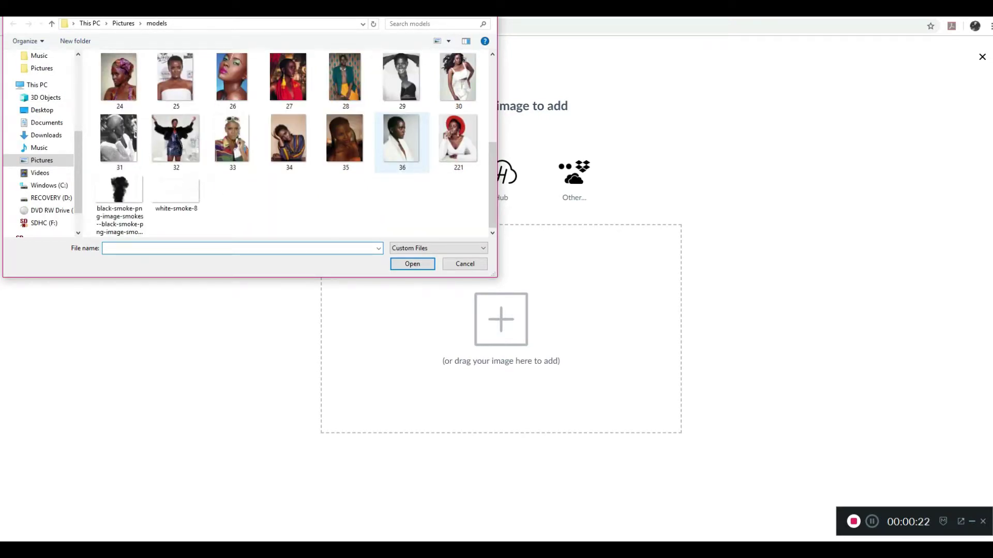
left_click(232, 79)
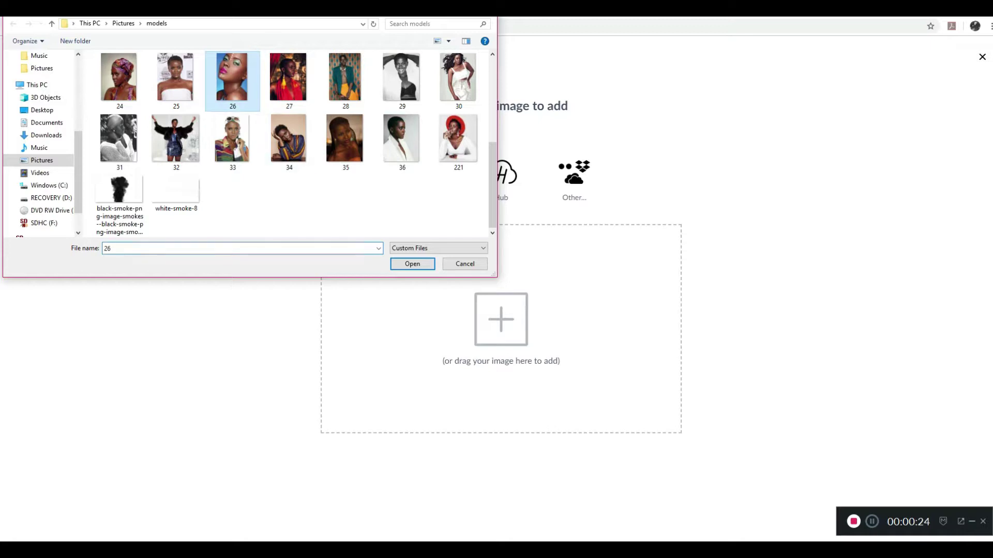
left_click(412, 264)
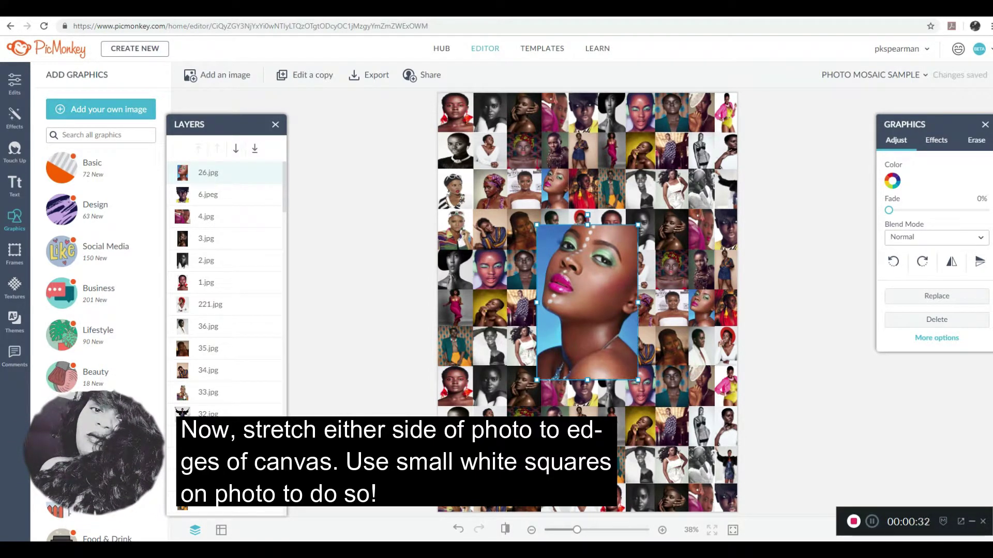
Stretch picture 26 to all four canvas edges so it covers the mosaic, and set its fade to 45%
left_click_drag(588, 302, 612, 302)
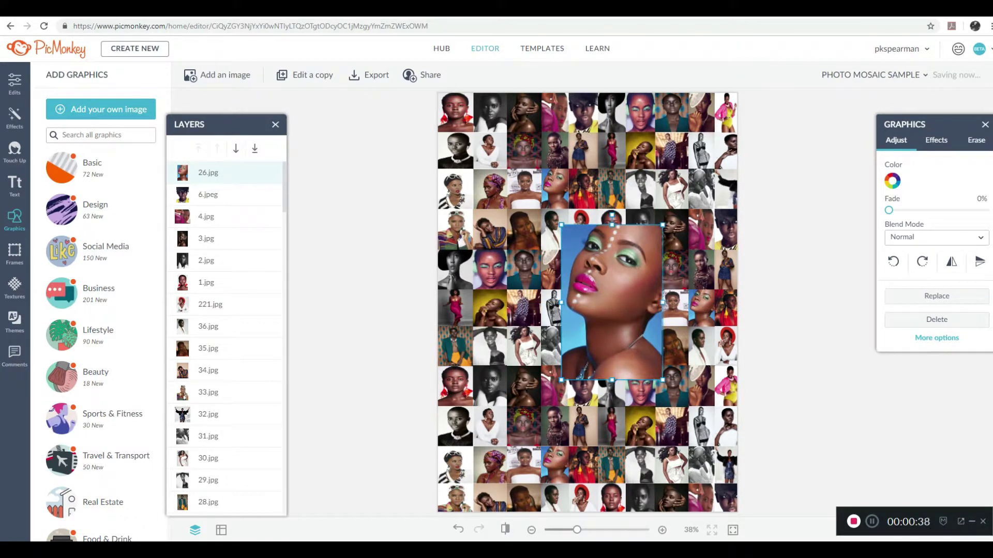
left_click_drag(561, 303, 437, 302)
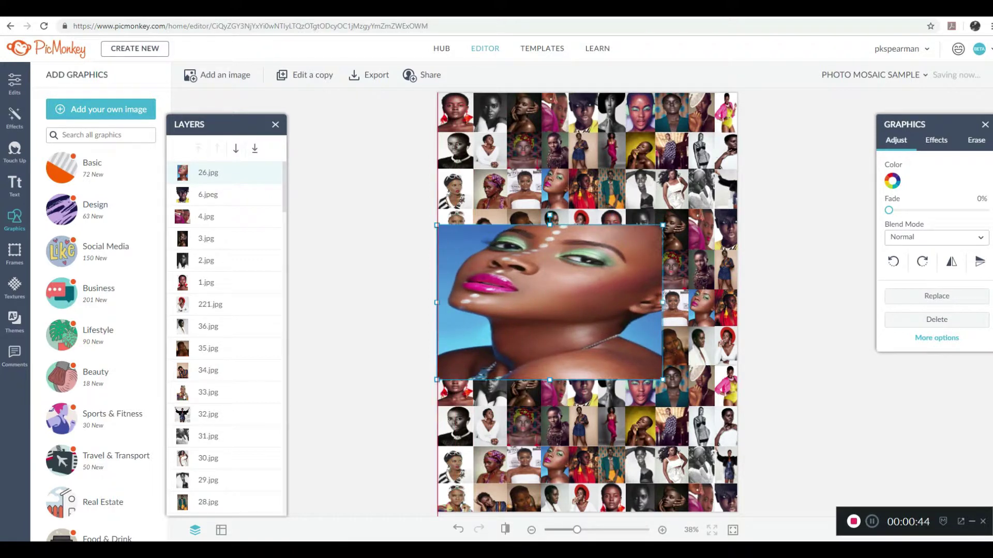
left_click_drag(662, 302, 739, 302)
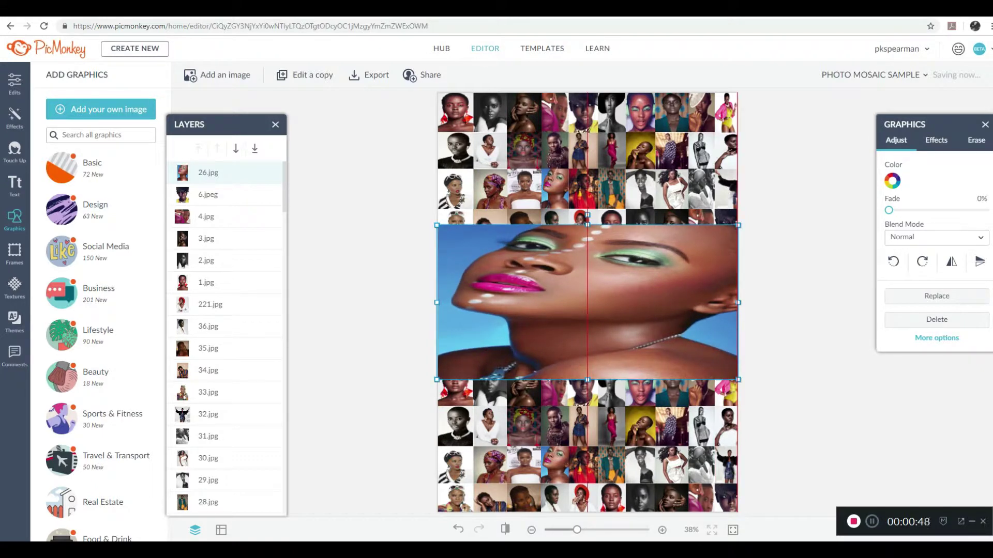
left_click_drag(586, 225, 587, 92)
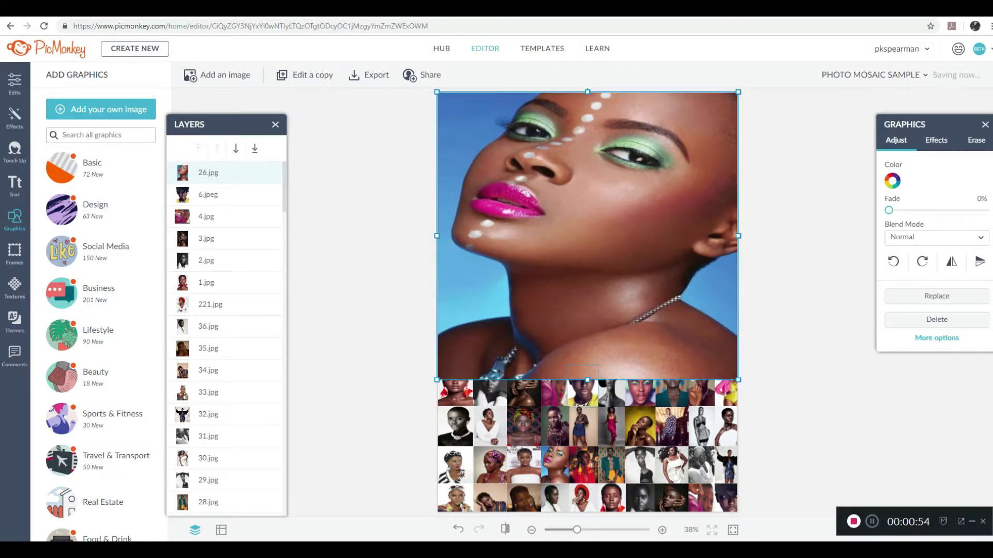
left_click_drag(588, 380, 587, 512)
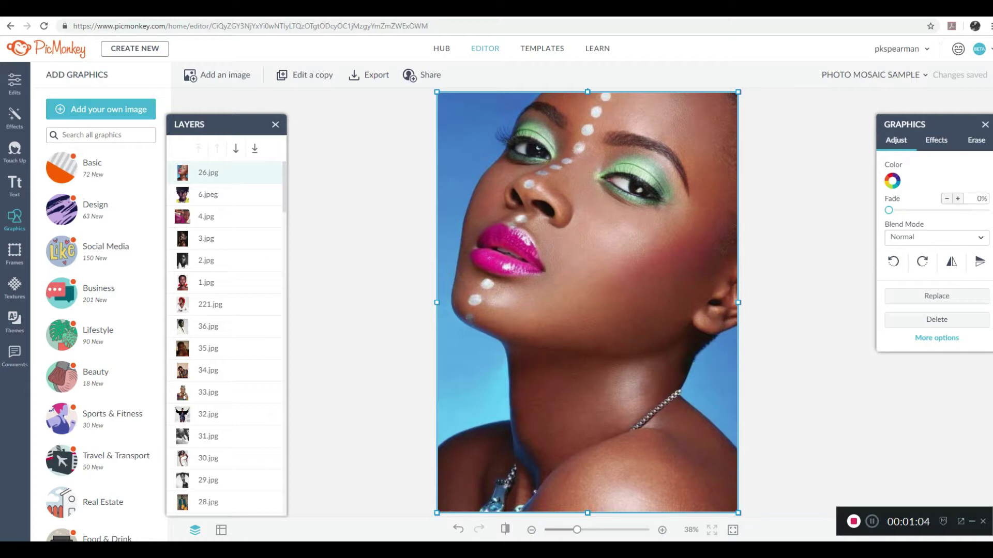
left_click_drag(888, 210, 931, 210)
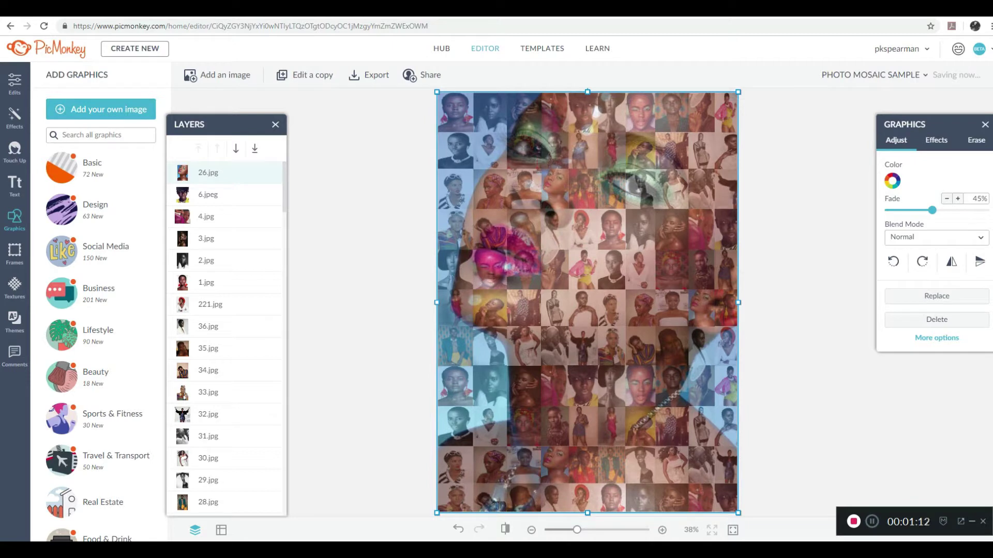
Set picture 26's fade to 46% and apply the Orton effect with bloom 50%, brightness 50% and fade 30%
left_click_drag(932, 210, 934, 210)
left_click_drag(933, 210, 933, 210)
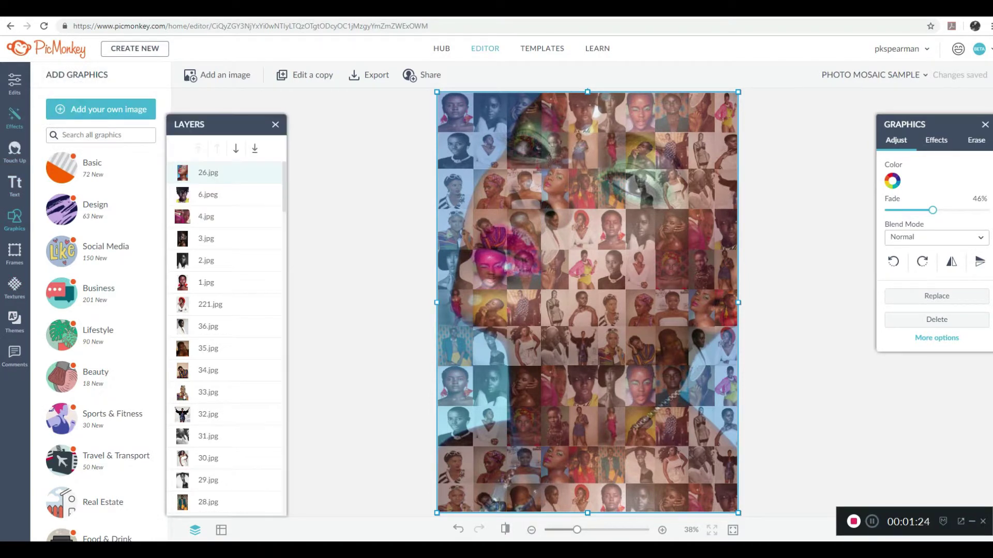
left_click(15, 118)
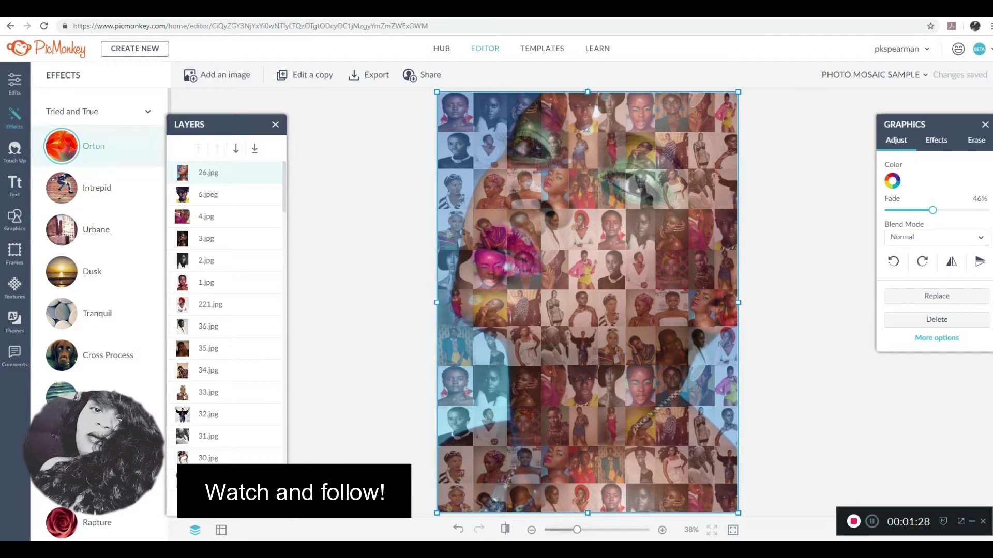
left_click(93, 146)
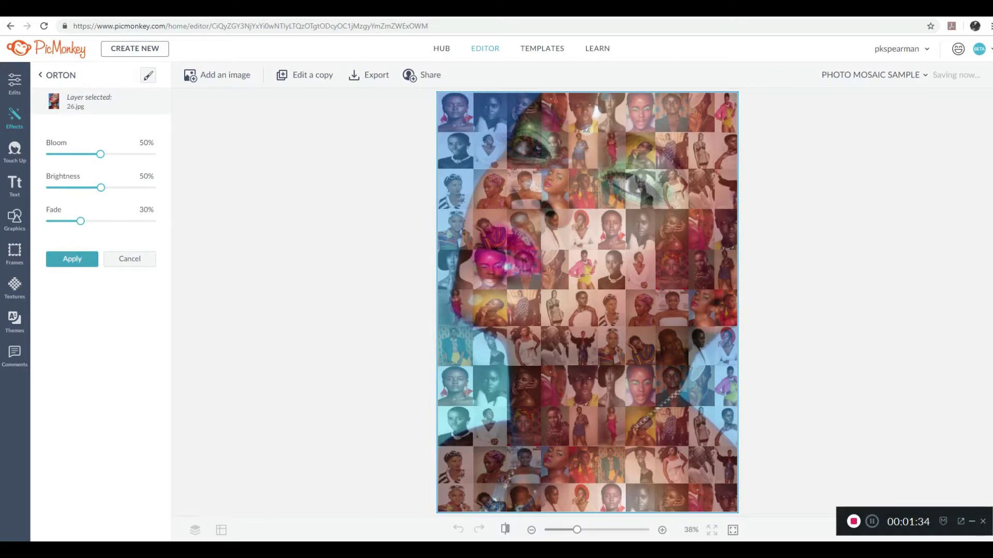
left_click(72, 258)
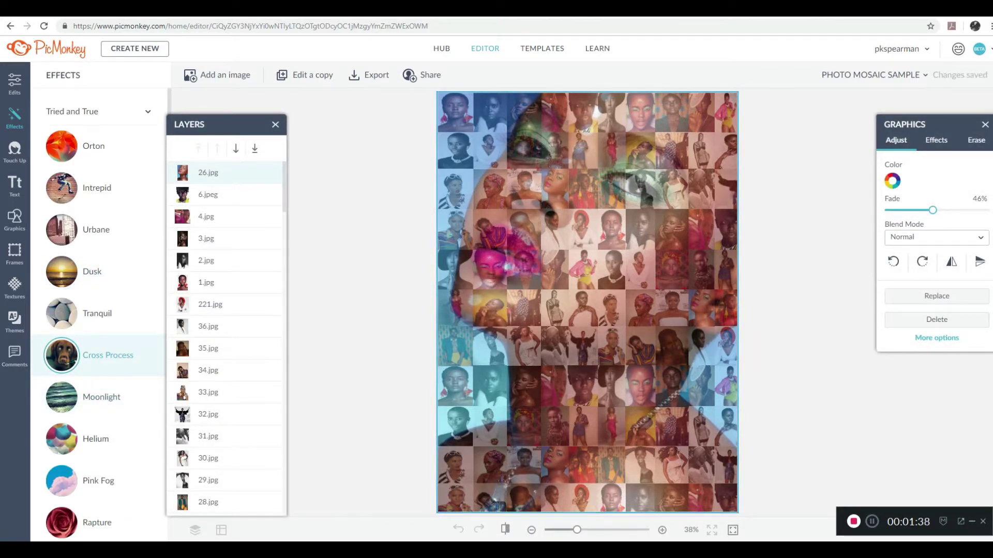
Apply the Cross Process effect to picture 26 using the Red variant with its fade set to 0%
left_click(103, 356)
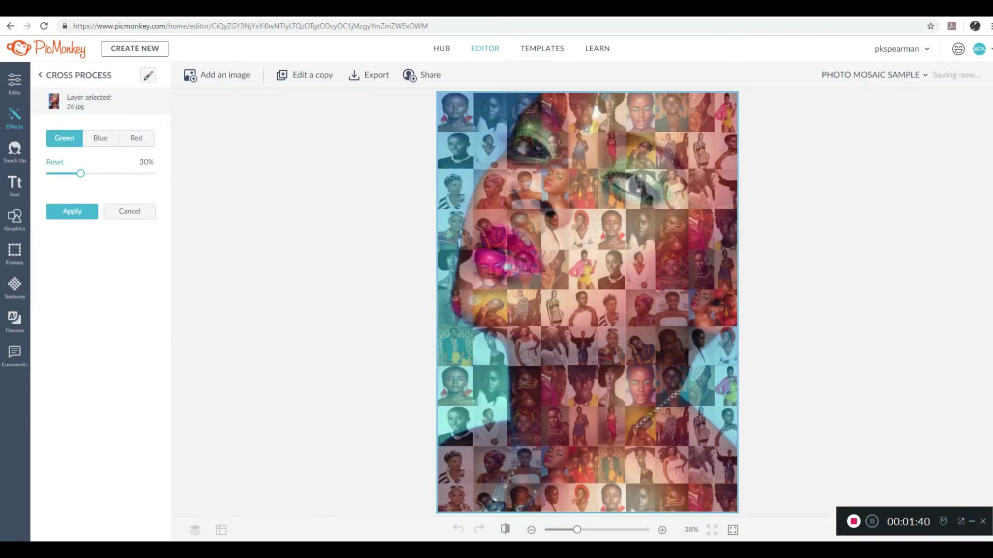
left_click(101, 137)
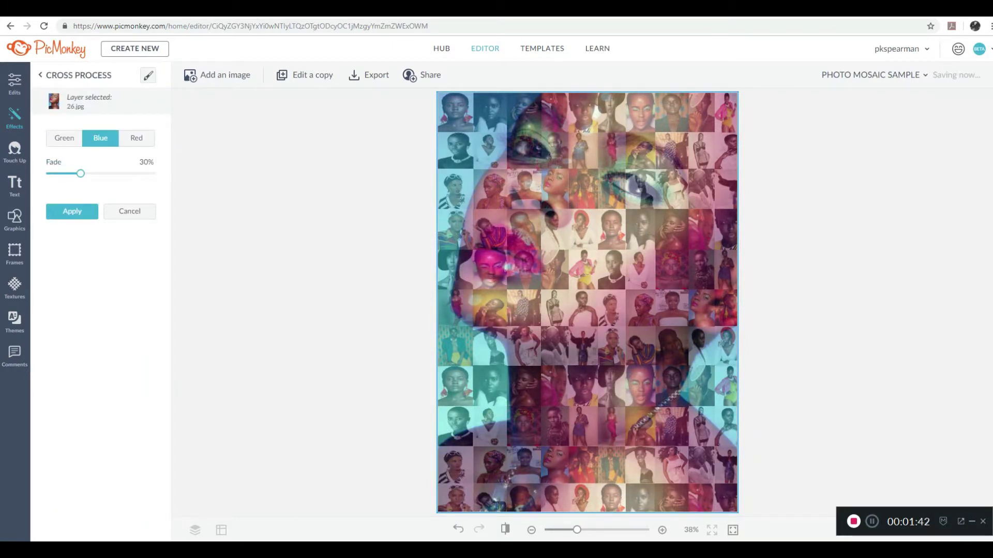
left_click(146, 139)
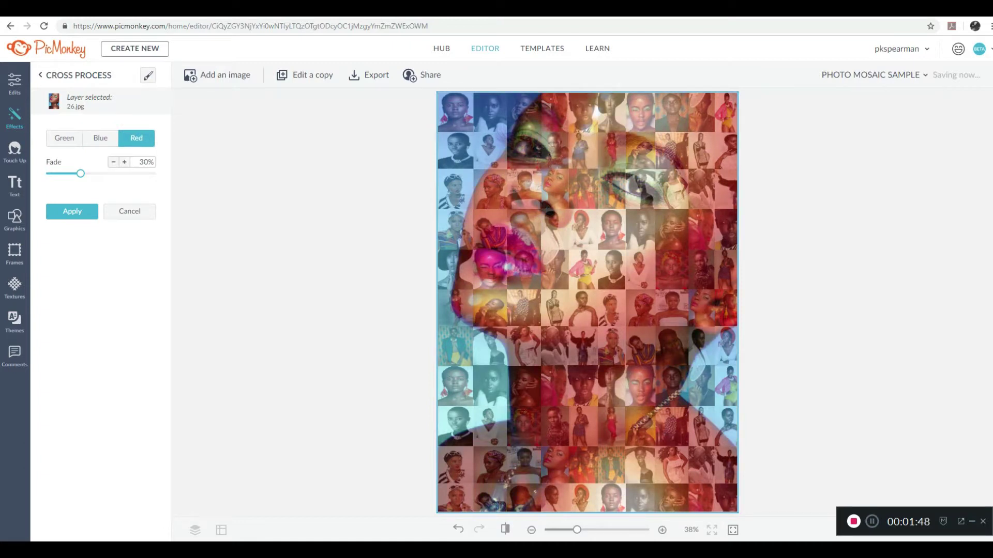
left_click_drag(80, 174, 72, 174)
left_click_drag(66, 174, 59, 173)
mouse_move(50, 174)
left_mouse_down()
mouse_move(151, 174)
mouse_move(50, 174)
left_mouse_up()
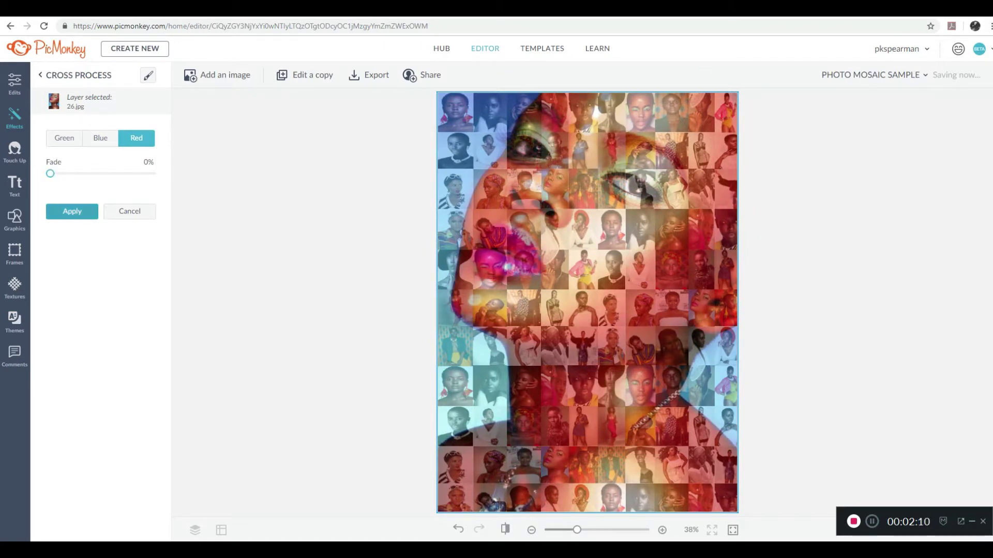
left_click(72, 212)
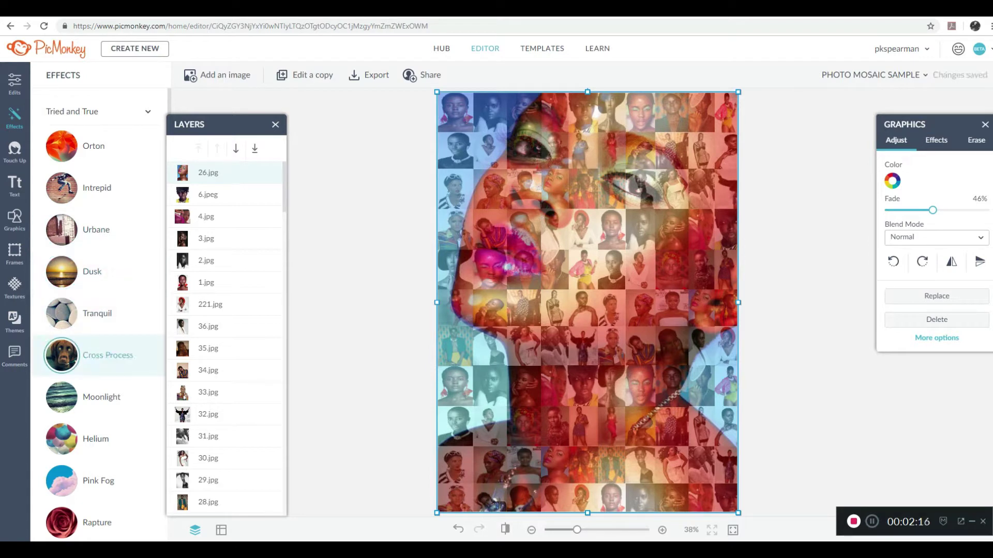
Compare the Cross Process colour variants on picture 26 again and apply Red a second time with fade at 36%
left_click(98, 356)
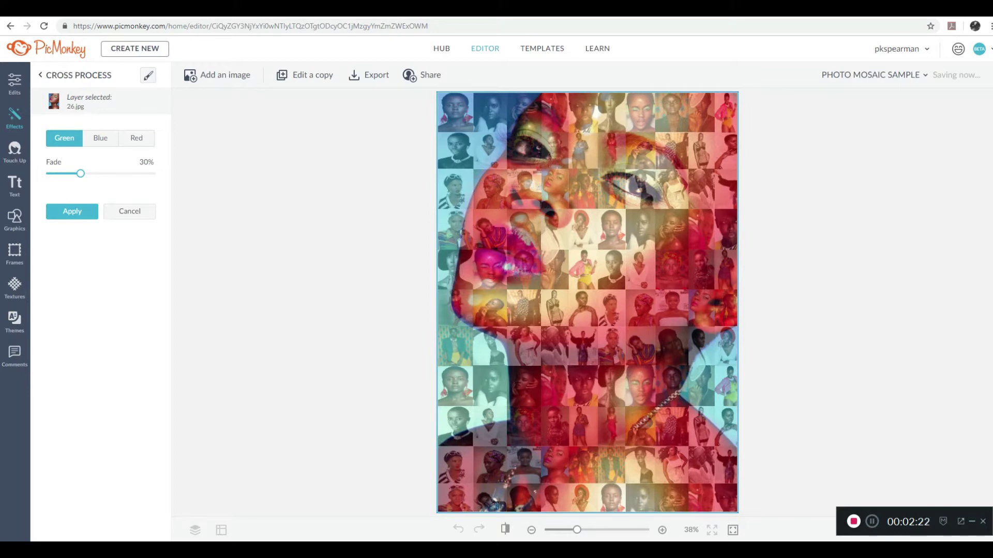
left_click(100, 137)
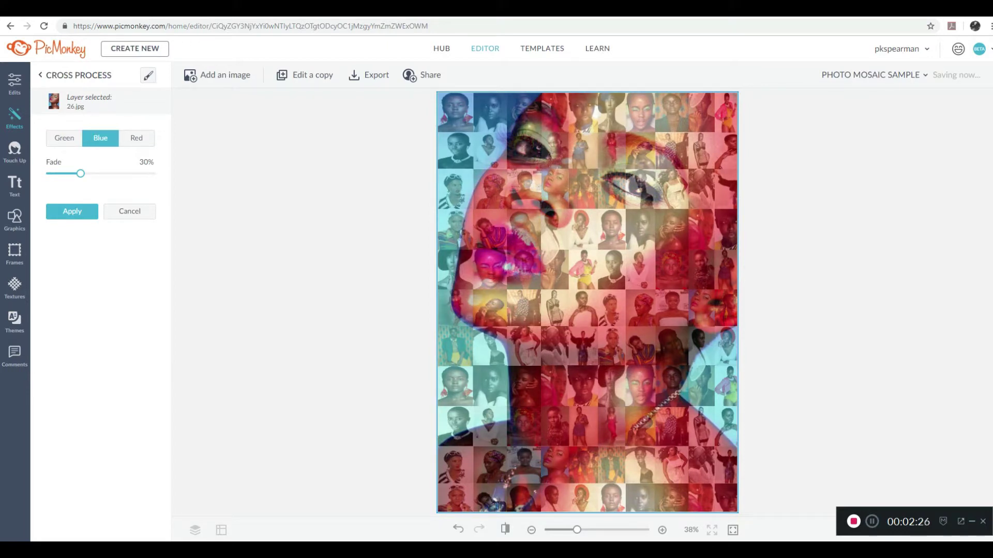
left_click(136, 137)
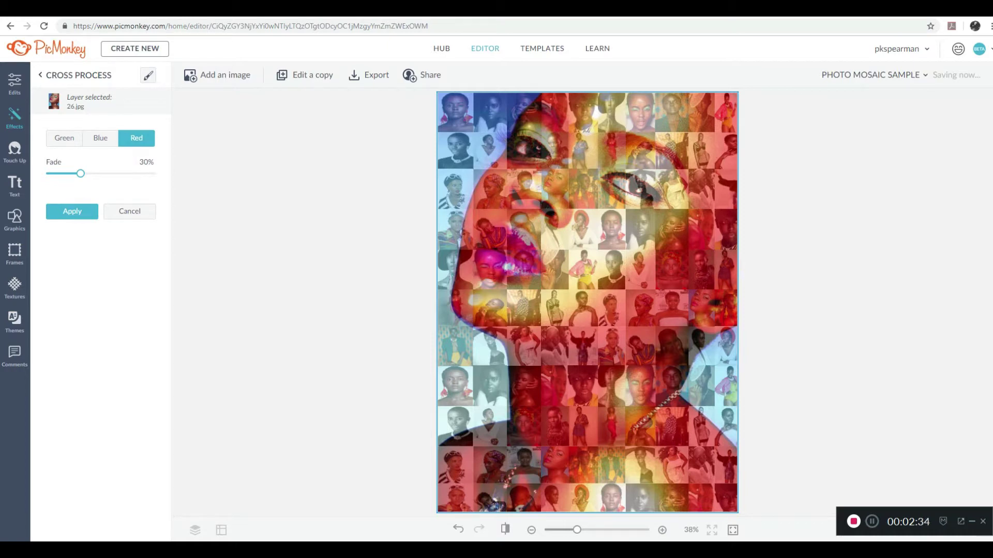
left_click(64, 137)
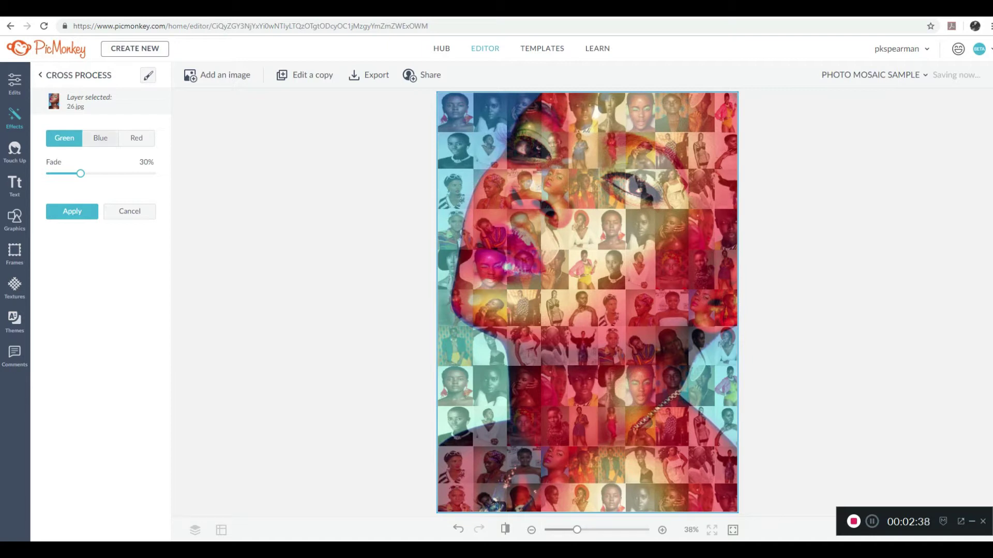
left_click(100, 138)
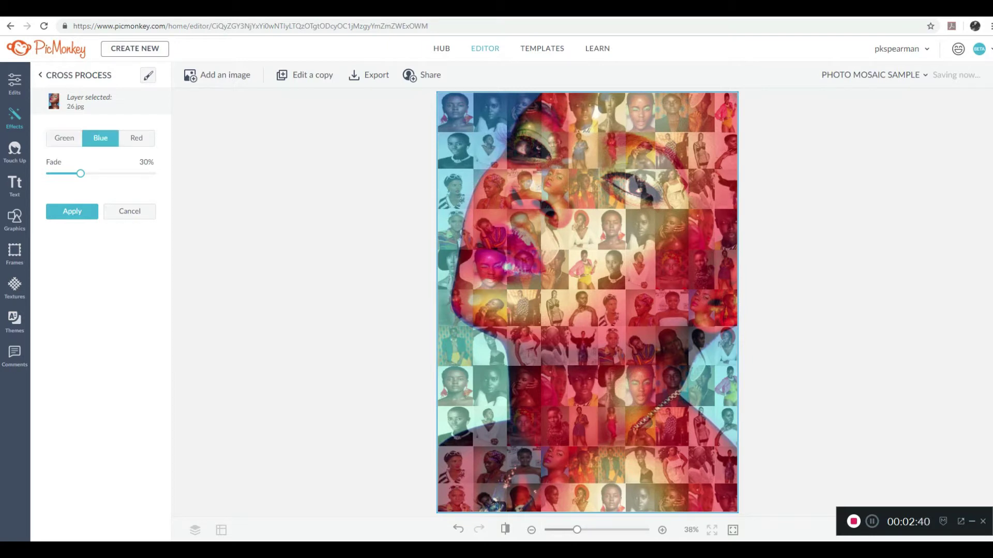
left_click(136, 137)
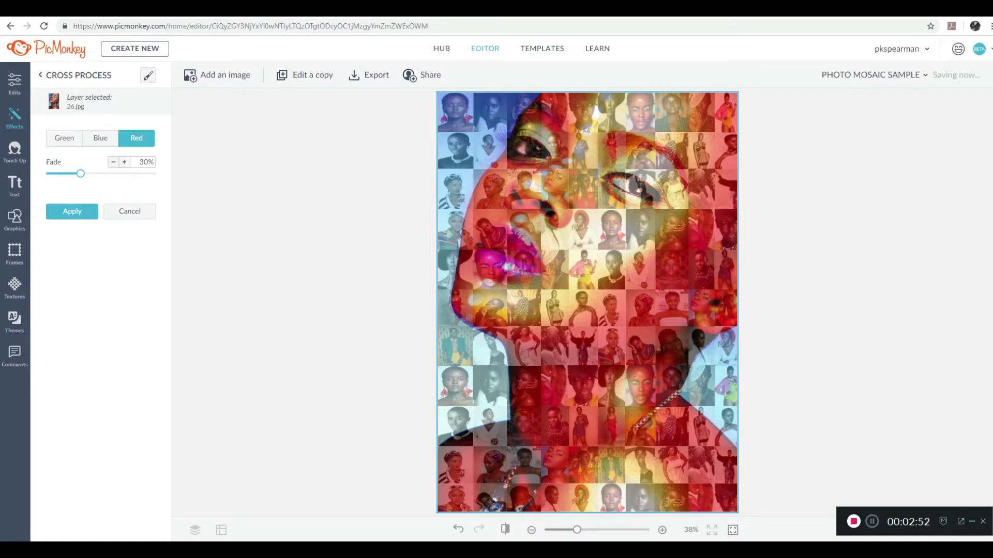
mouse_move(80, 174)
left_mouse_down()
mouse_move(115, 174)
mouse_move(87, 174)
left_mouse_up()
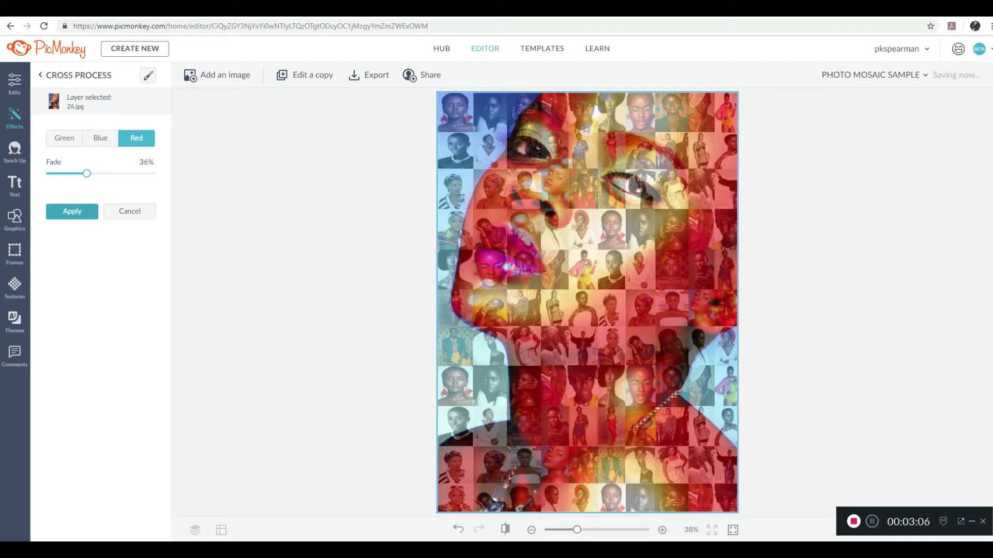
left_click(72, 211)
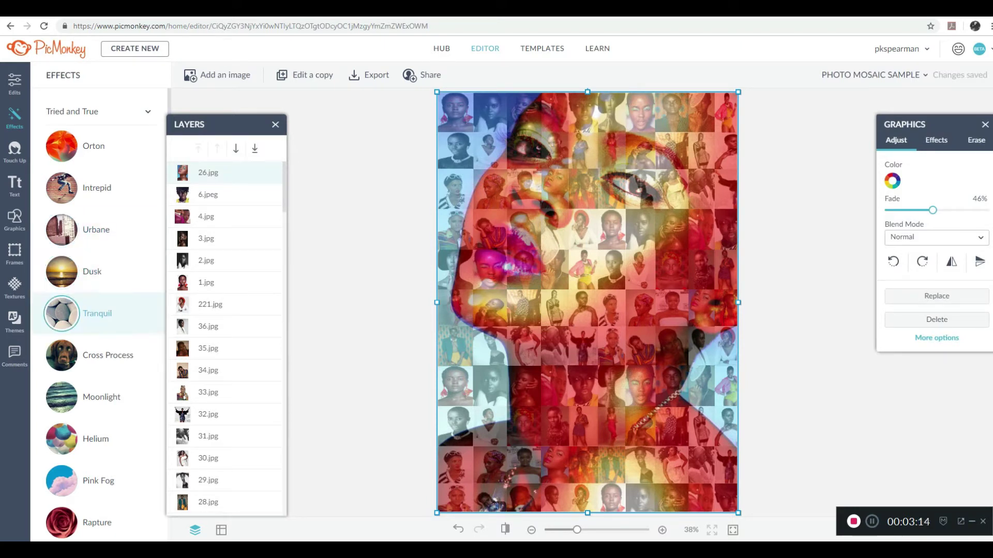
Add the Tranquil effect to picture 26 and raise the effect's fade above 30%
left_click(98, 314)
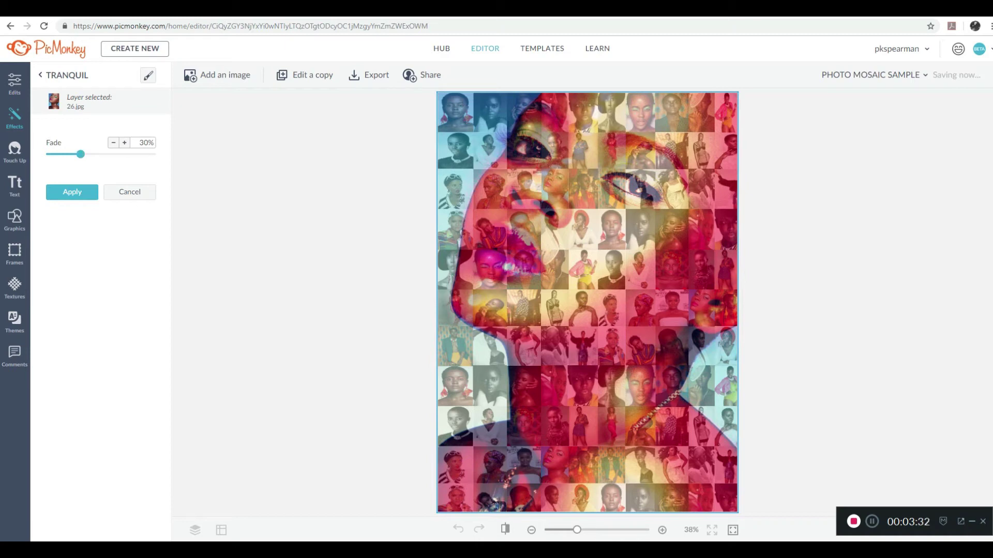
left_click_drag(80, 154, 101, 154)
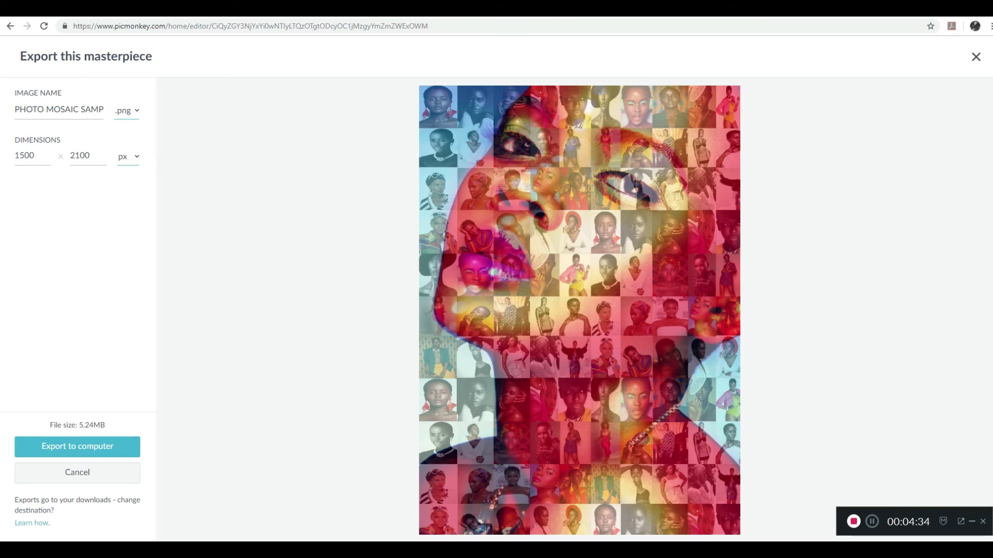
Choose .jpg as the file format for exporting the finished mosaic
left_click(137, 110)
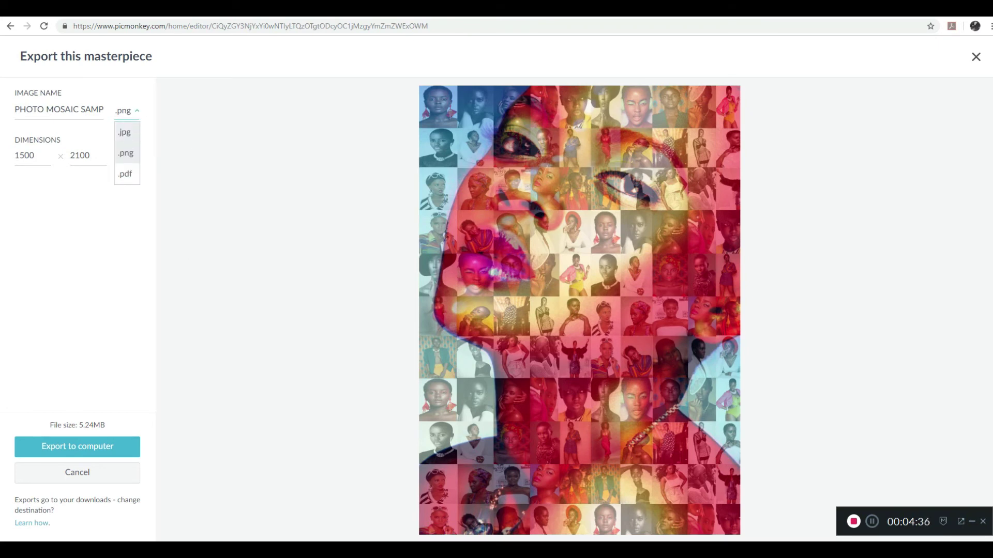
left_click(124, 132)
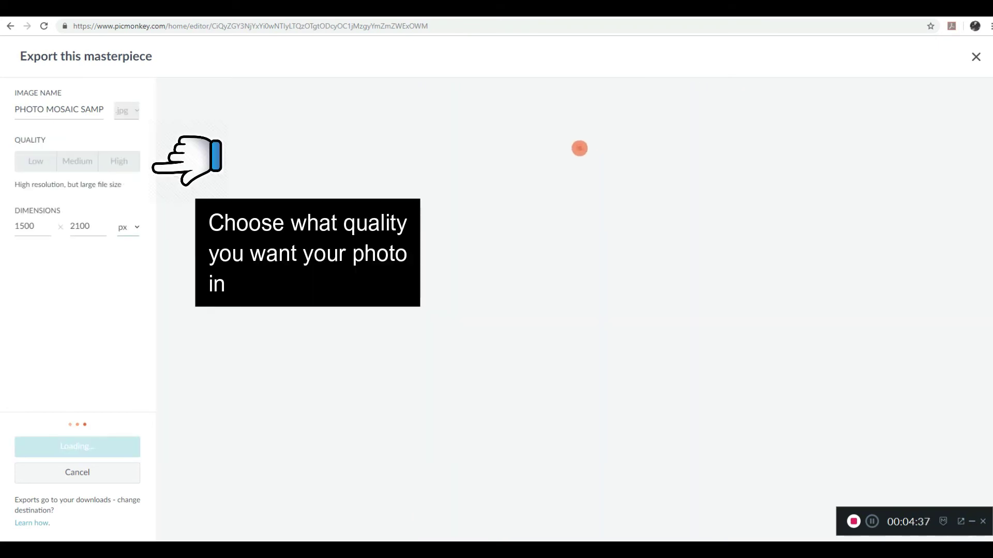